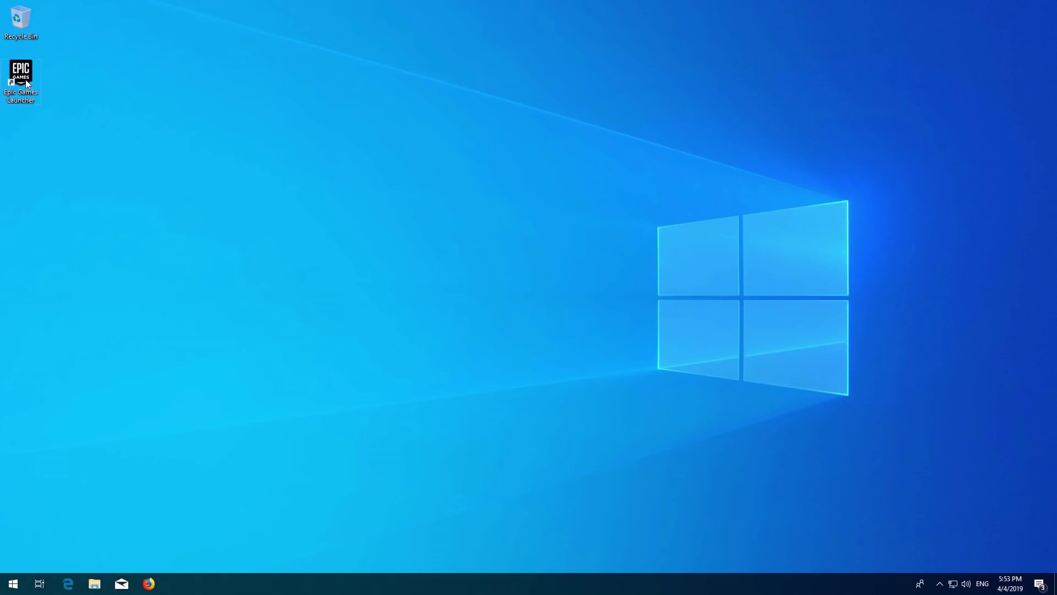
Step: In the Epic Games Launcher shortcut's properties, append the launch argument -http=wininet after a space at the end of the target path
{"action": "right_click", "coordinate": [24, 80]}
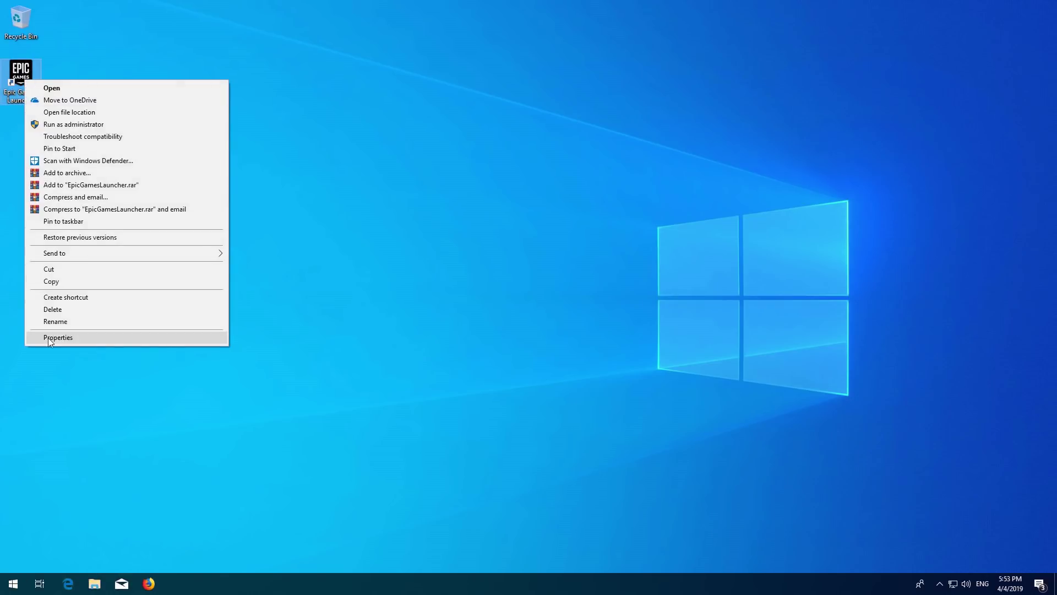
{"action": "left_click", "coordinate": [106, 338]}
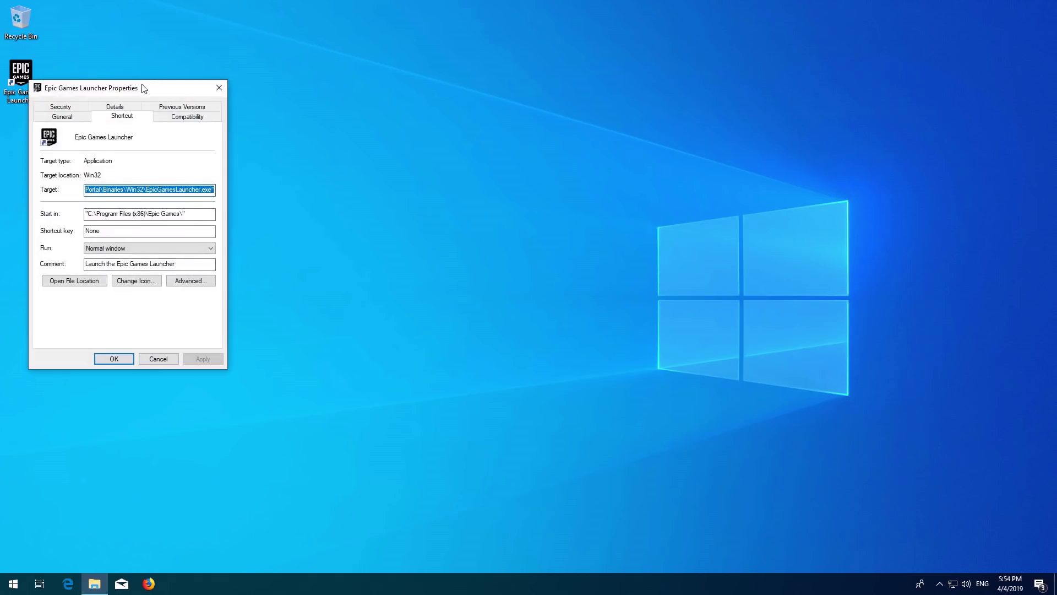
{"action": "mouse_move", "coordinate": [142, 87]}
{"action": "left_mouse_down"}
{"action": "mouse_move", "coordinate": [638, 113]}
{"action": "mouse_move", "coordinate": [614, 119]}
{"action": "left_mouse_up"}
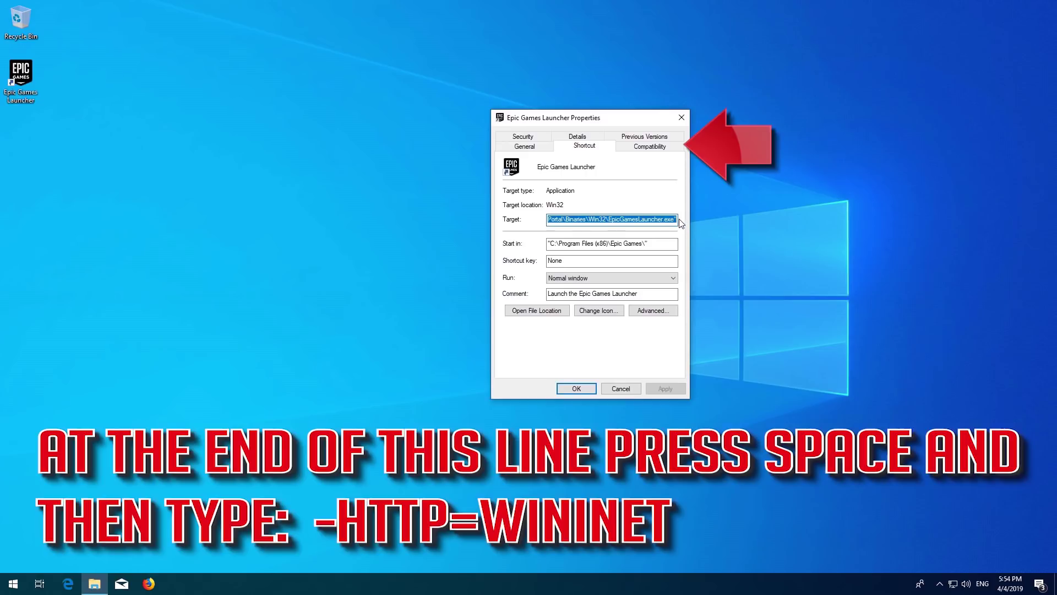
{"action": "left_click", "coordinate": [676, 220]}
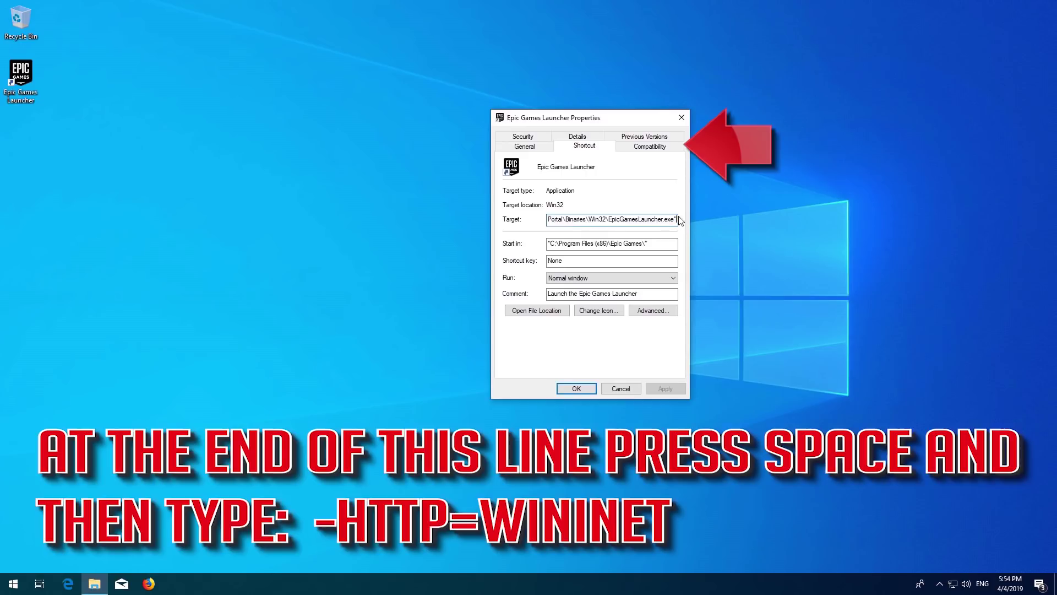
{"action": "type", "text": "-h"}
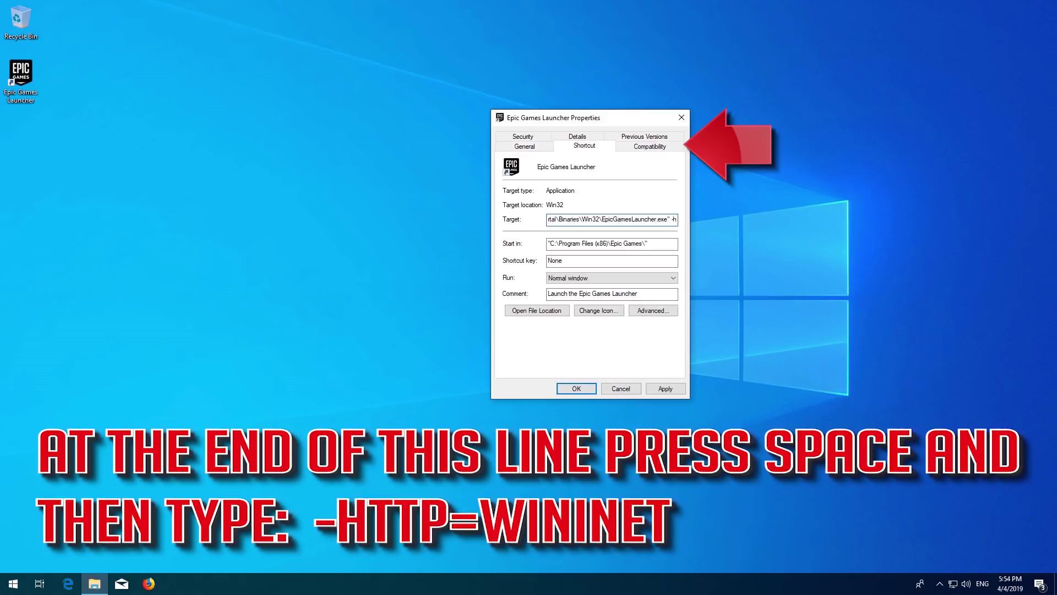
{"action": "type", "text": "ttp="}
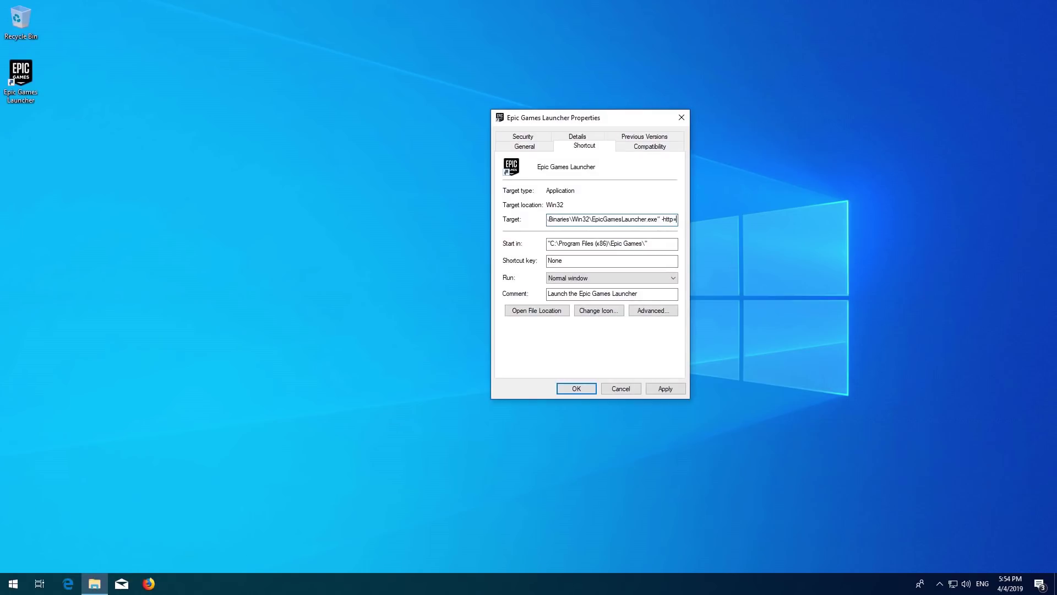
{"action": "type", "text": "wininet"}
Step: Set the launcher shortcut to run in compatibility mode for Windows 7 and as an administrator, and apply the changes
{"action": "left_click", "coordinate": [652, 151]}
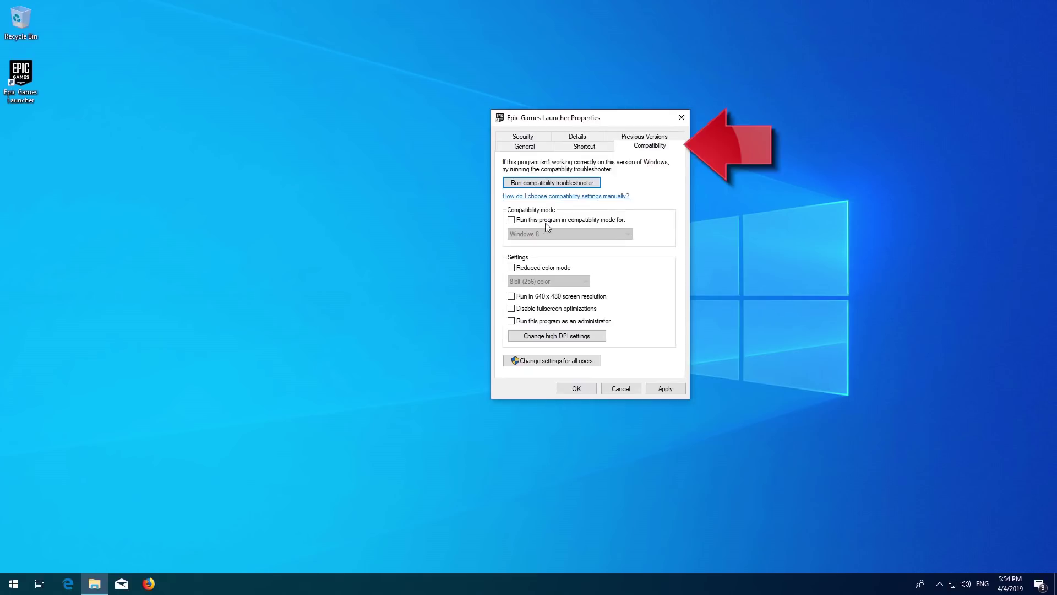
{"action": "left_click", "coordinate": [511, 220]}
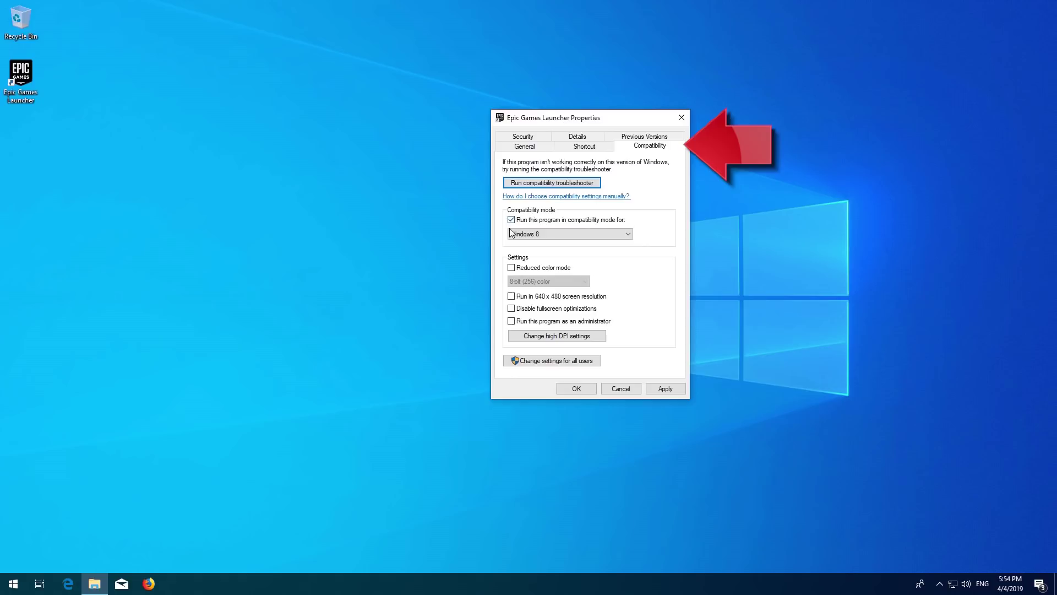
{"action": "left_click", "coordinate": [511, 235]}
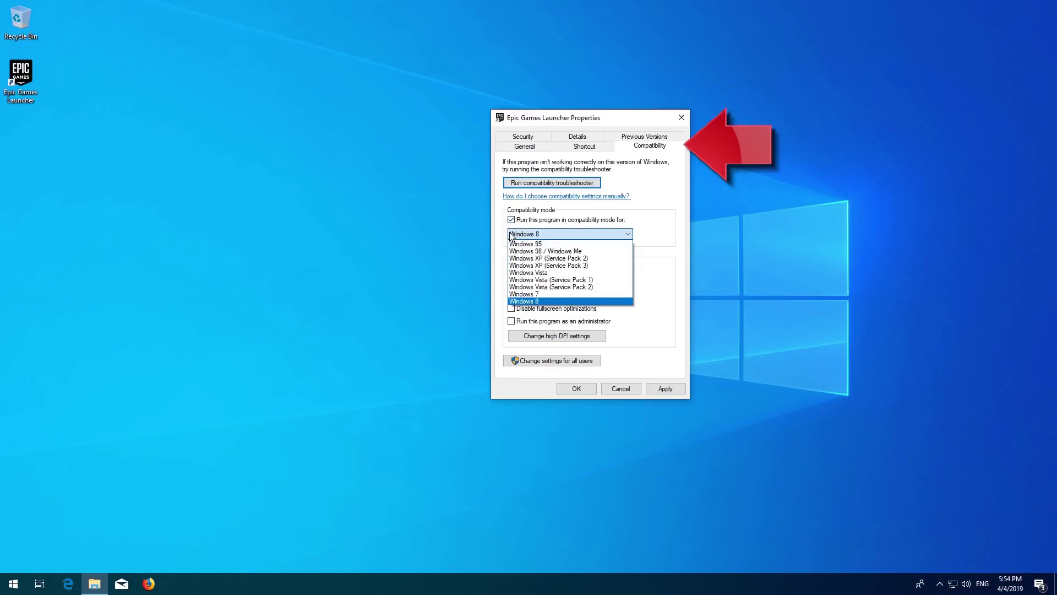
{"action": "left_click", "coordinate": [554, 295]}
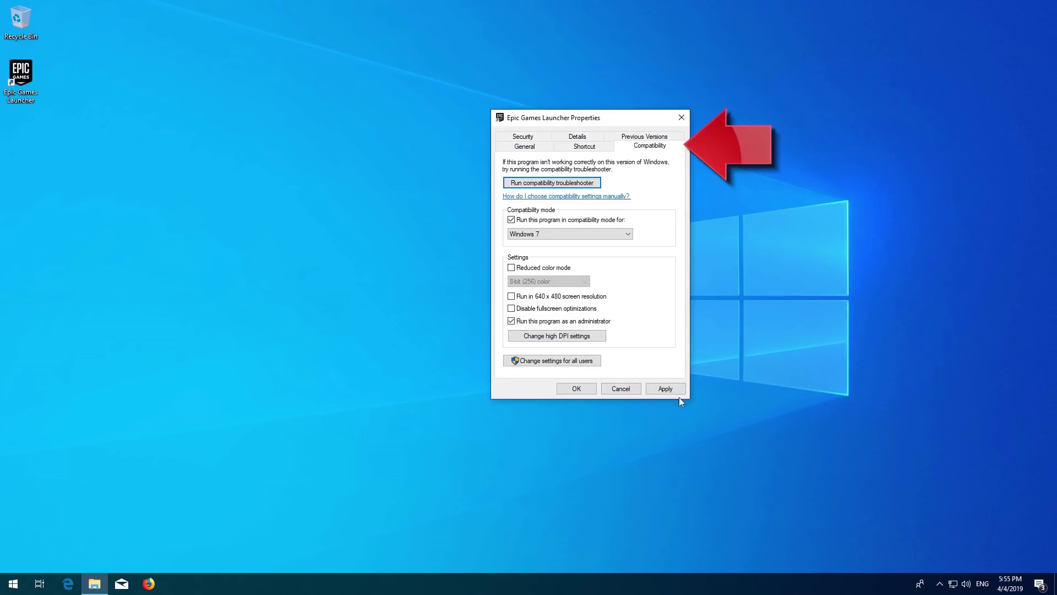
{"action": "left_click", "coordinate": [662, 392]}
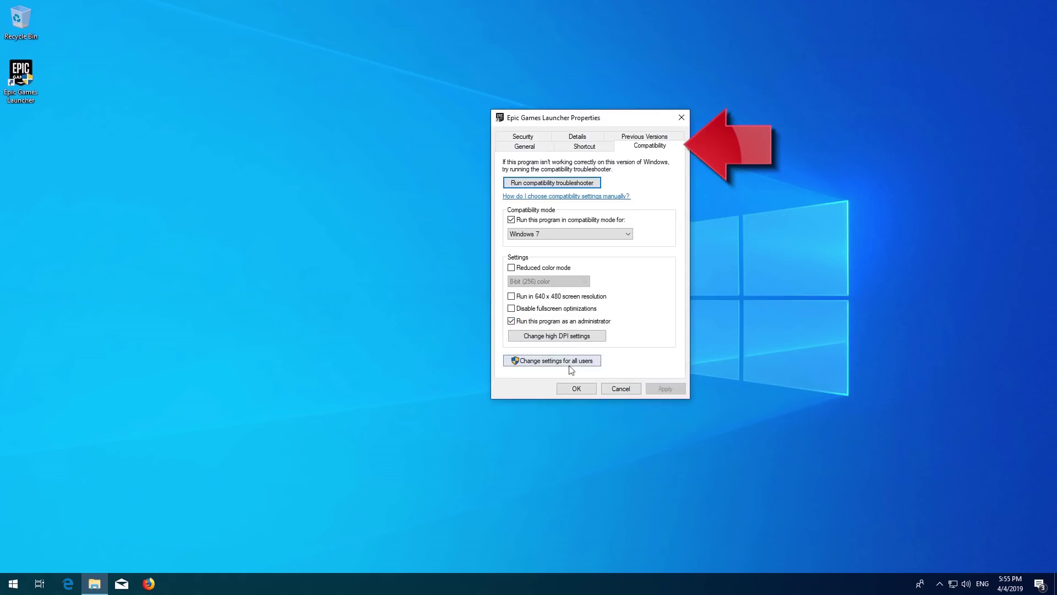
{"action": "left_click", "coordinate": [581, 392]}
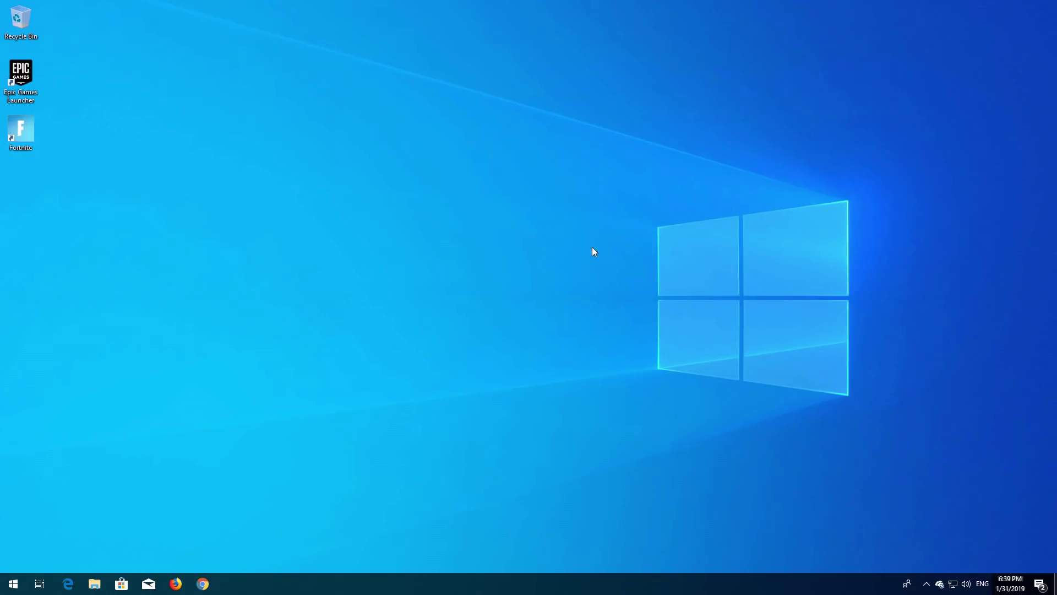
Step: Open Control Panel and go through the Network and Sharing Center to the list of network adapter connections
{"action": "key", "text": "super"}
{"action": "type", "text": "contr"}
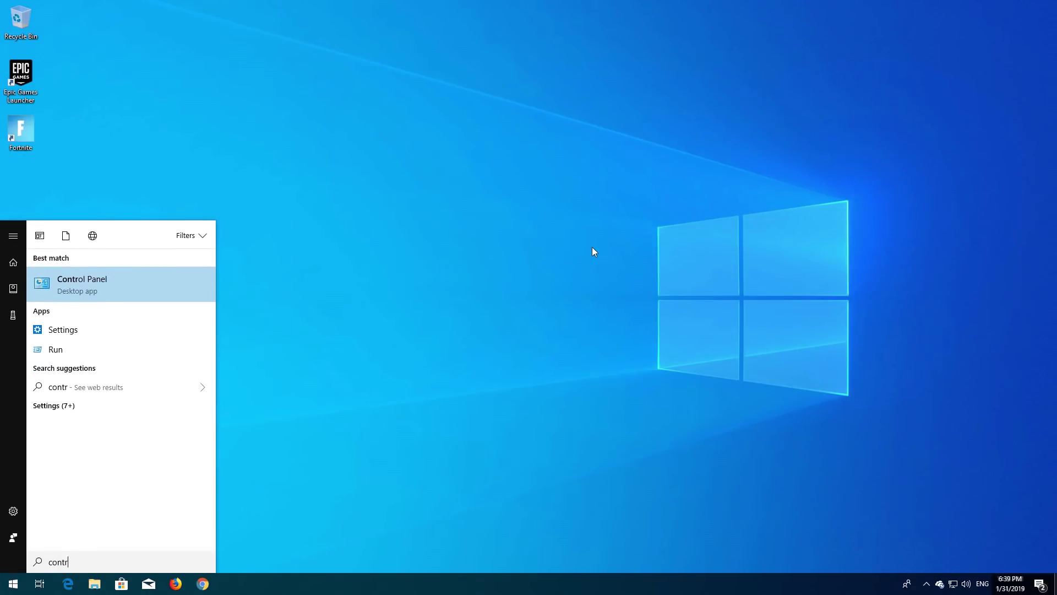
{"action": "type", "text": "ol panel"}
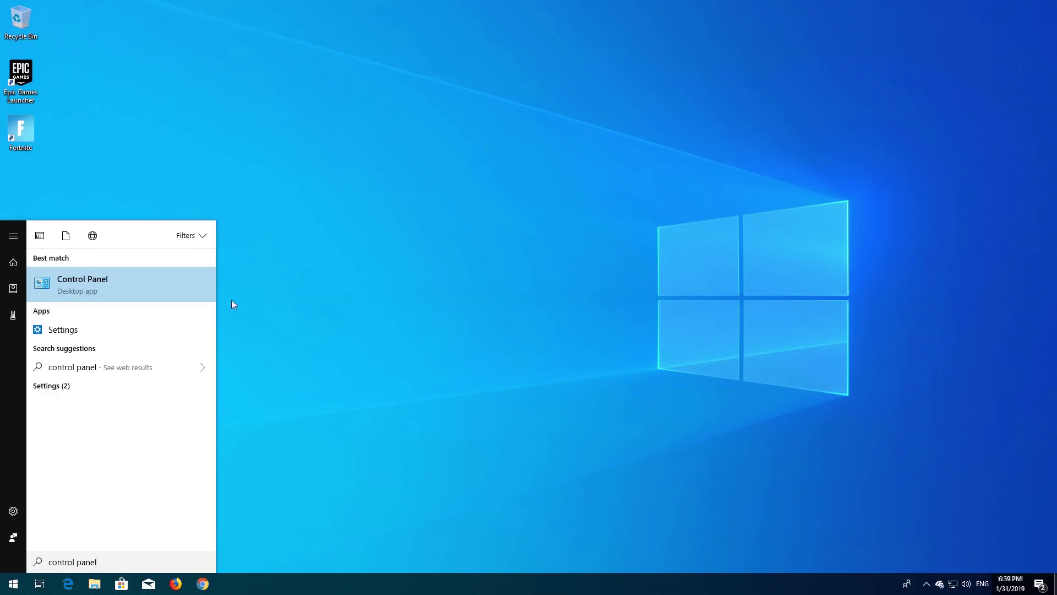
{"action": "left_click", "coordinate": [71, 297]}
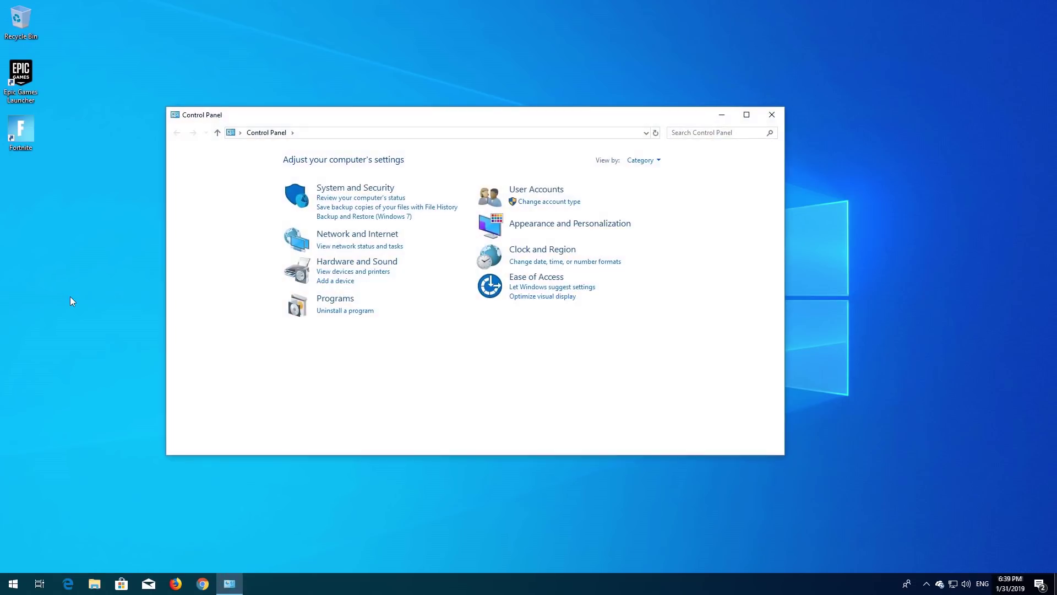
{"action": "left_click", "coordinate": [320, 236]}
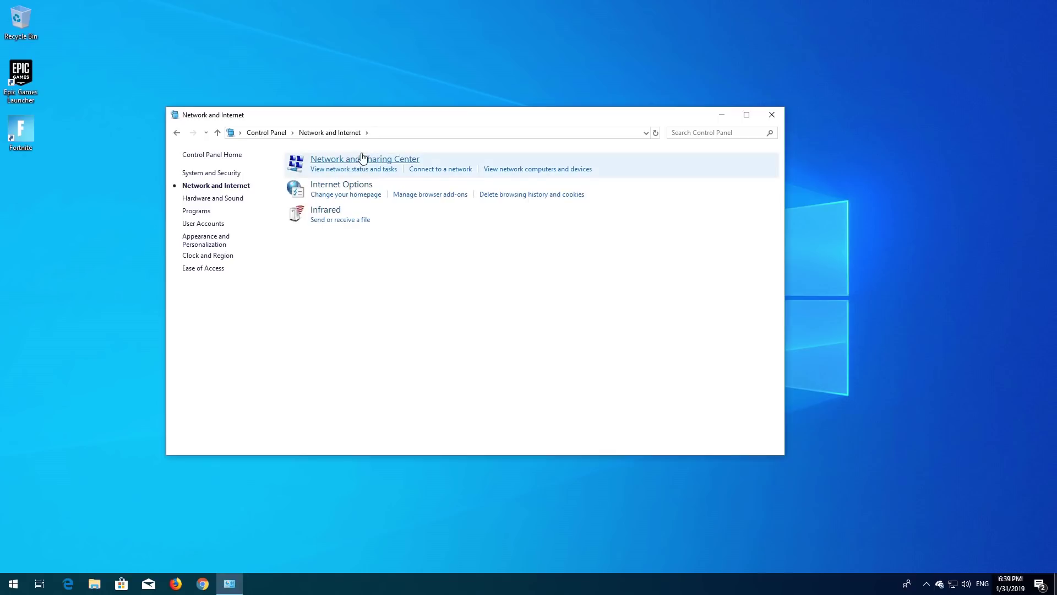
{"action": "left_click", "coordinate": [318, 160]}
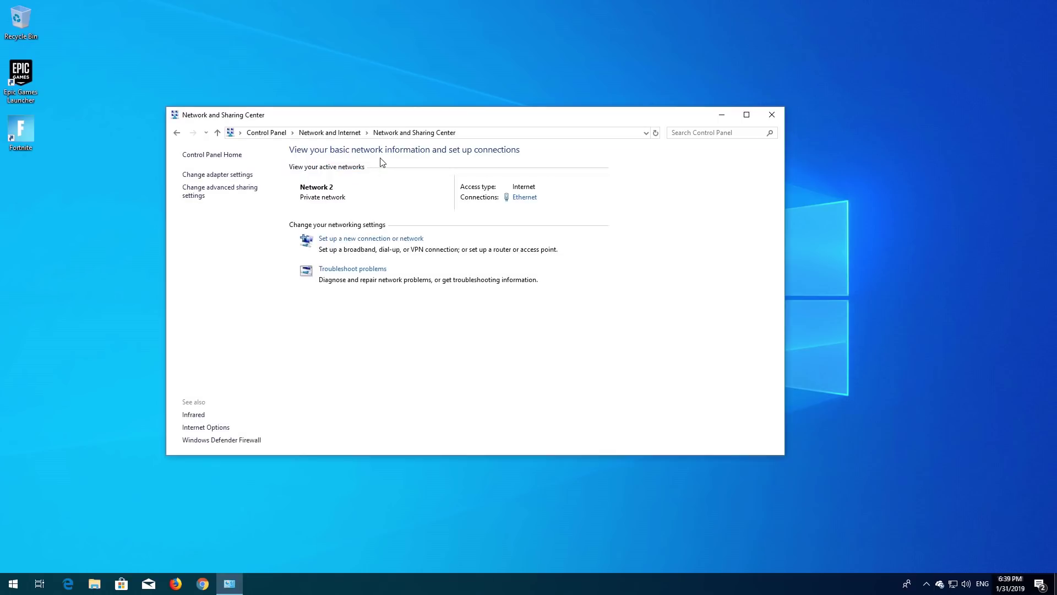
{"action": "left_click", "coordinate": [208, 175]}
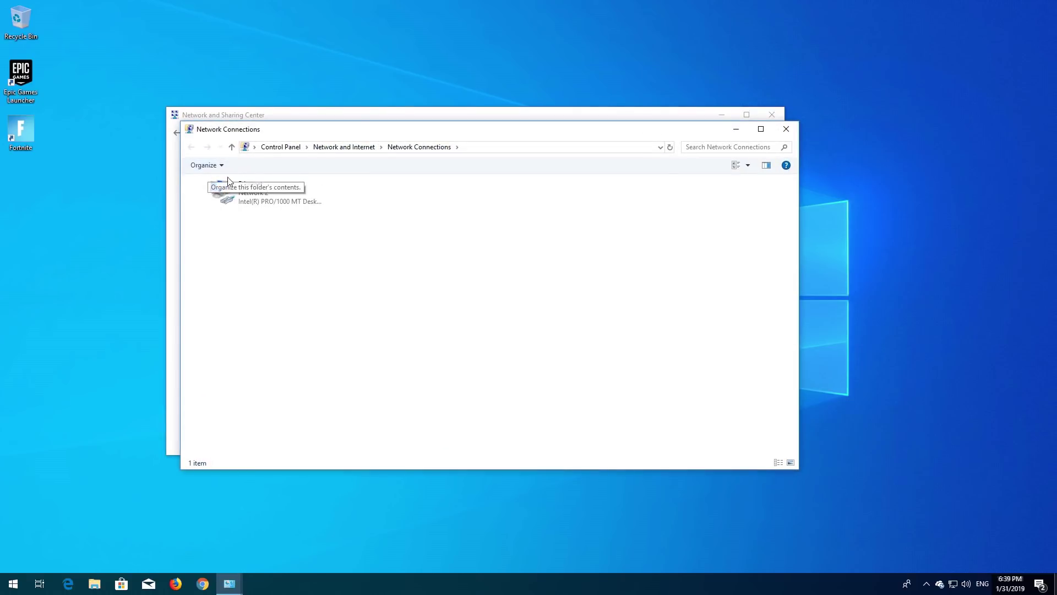
Step: Set the Ethernet connection's IPv4 DNS servers manually to 1.1.1.1 as preferred and 1.0.0.1 as alternate
{"action": "right_click", "coordinate": [260, 193]}
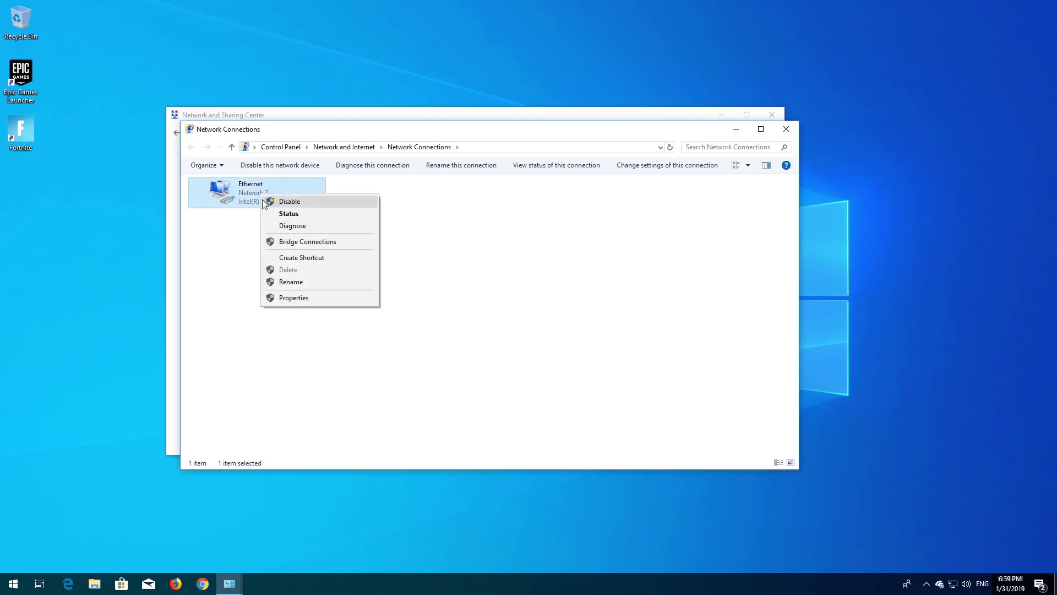
{"action": "left_click", "coordinate": [301, 298]}
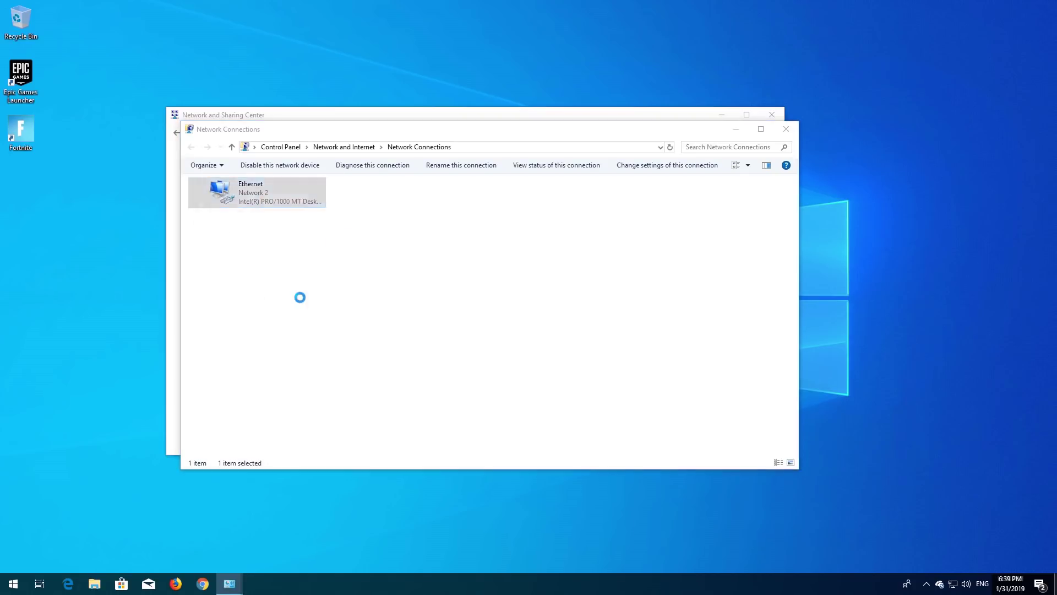
{"action": "left_click_drag", "start_coordinate": [307, 185], "coordinate": [507, 188]}
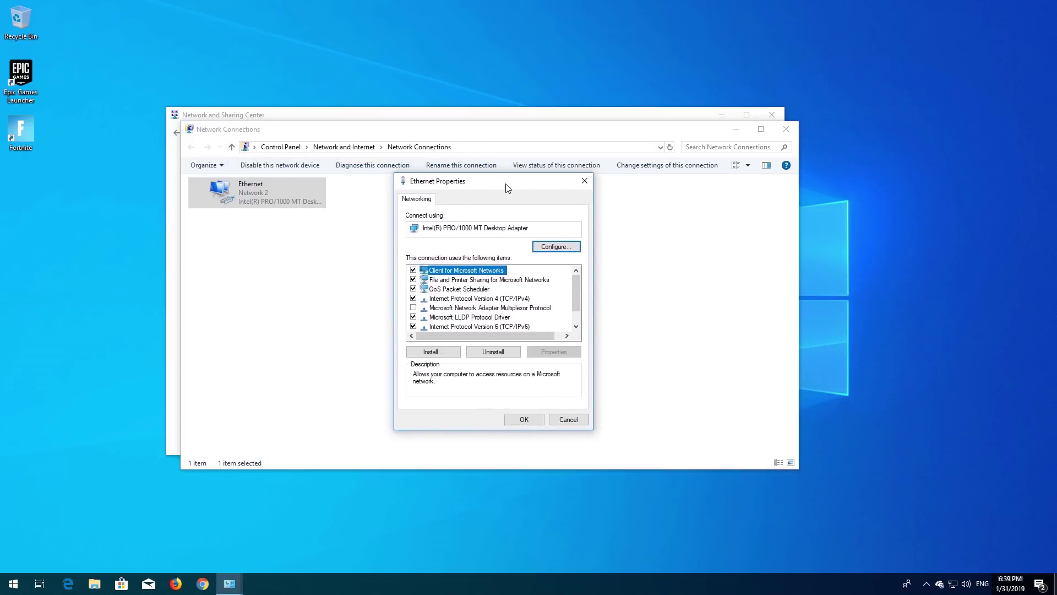
{"action": "left_click", "coordinate": [486, 300]}
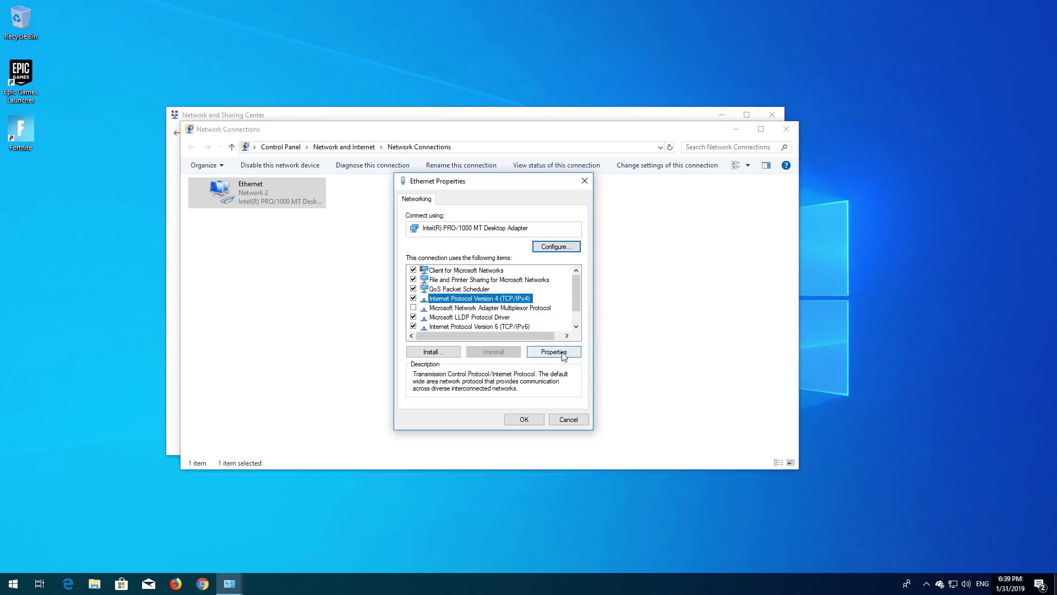
{"action": "left_click", "coordinate": [554, 352]}
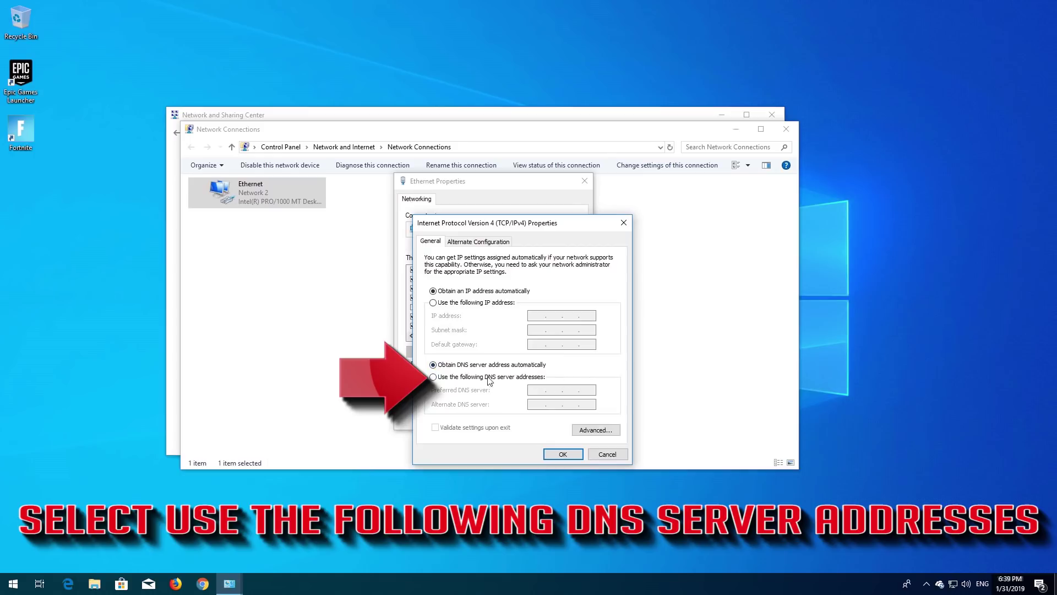
{"action": "left_click", "coordinate": [432, 380]}
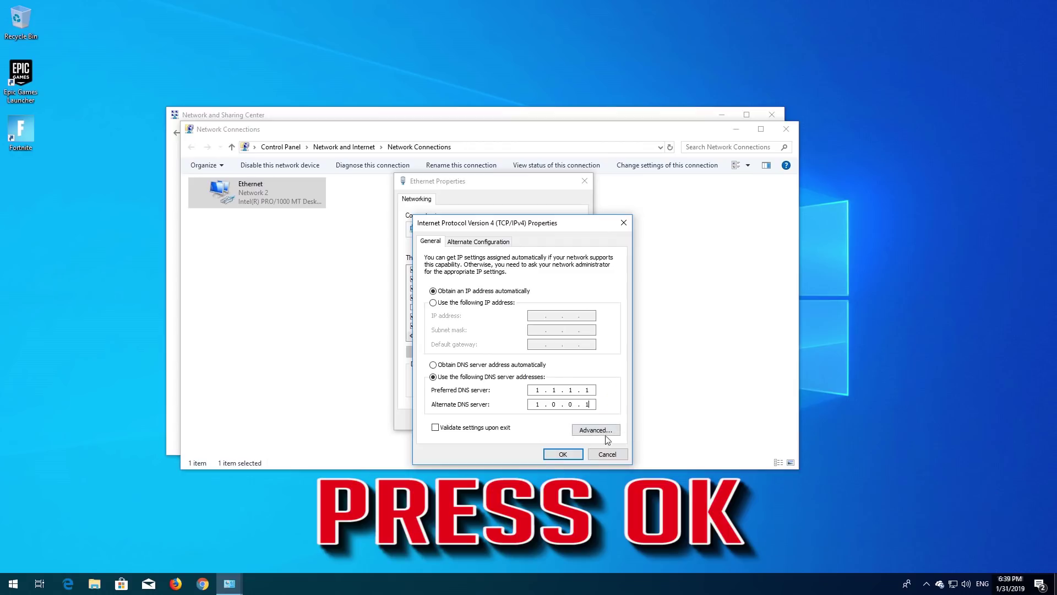
{"action": "left_click", "coordinate": [557, 456]}
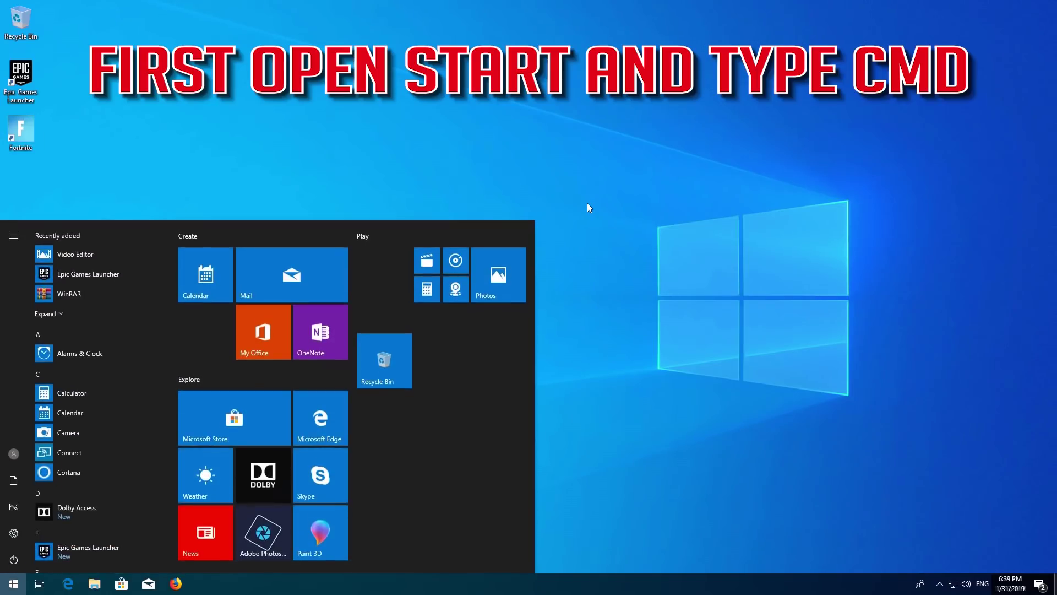
Step: Search for cmd, run Command Prompt as administrator with permission granted, and move its window towards the middle of the desktop
{"action": "type", "text": "cmd"}
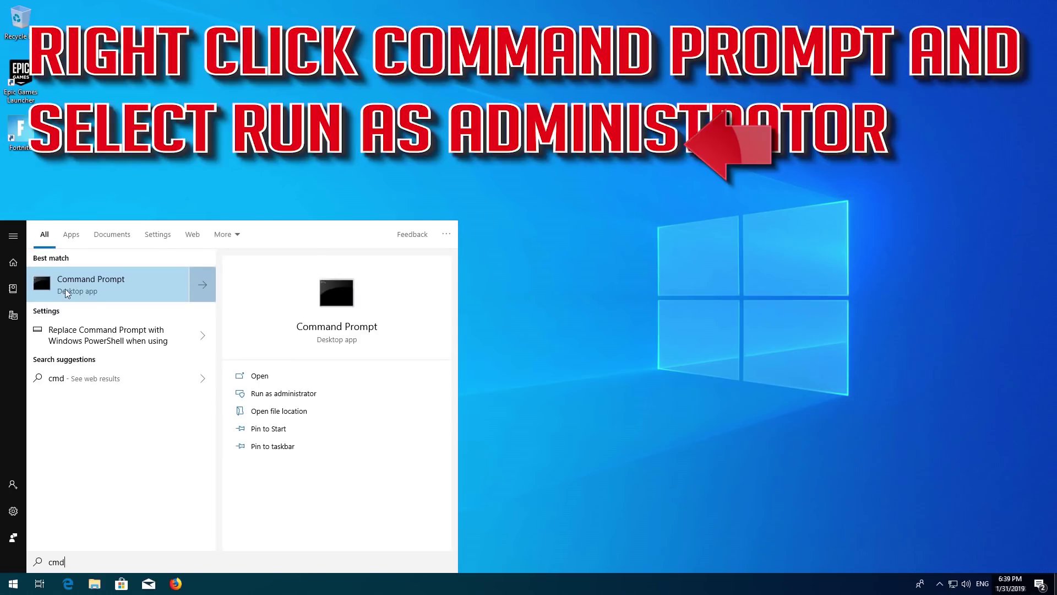
{"action": "right_click", "coordinate": [115, 285]}
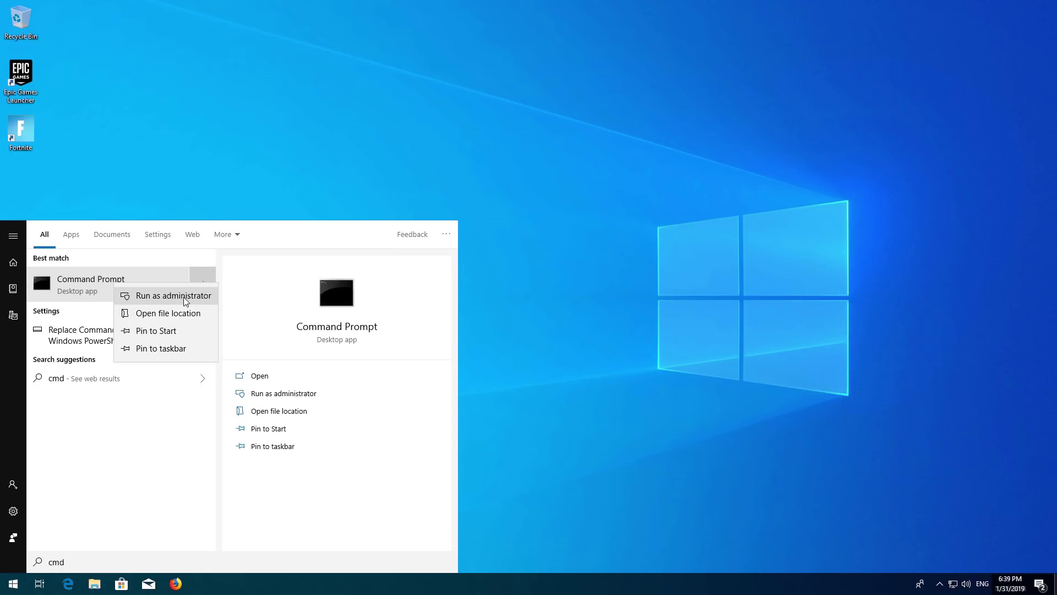
{"action": "left_click", "coordinate": [185, 297]}
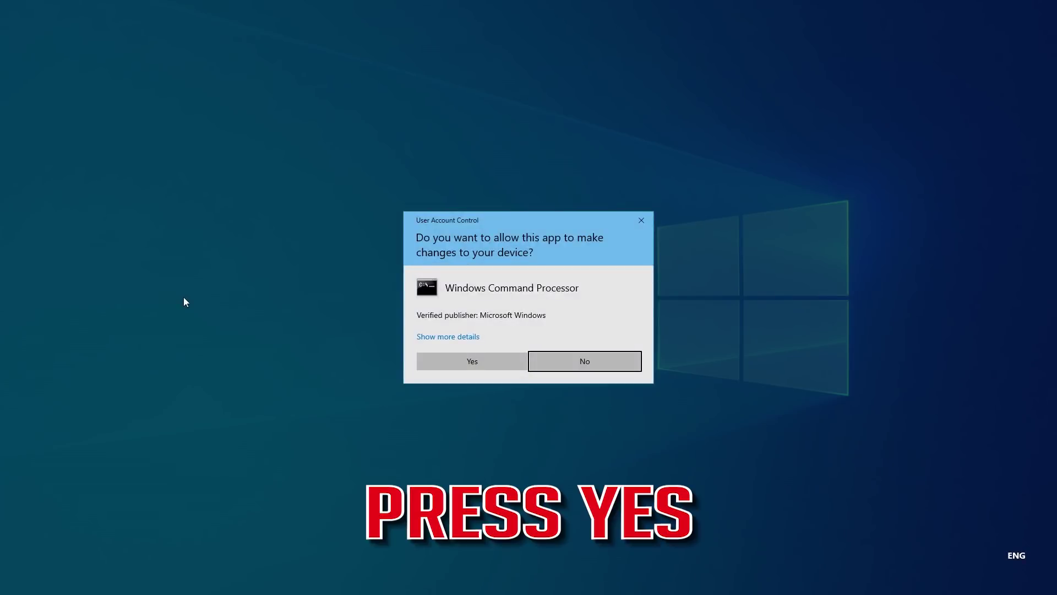
{"action": "left_click", "coordinate": [477, 360]}
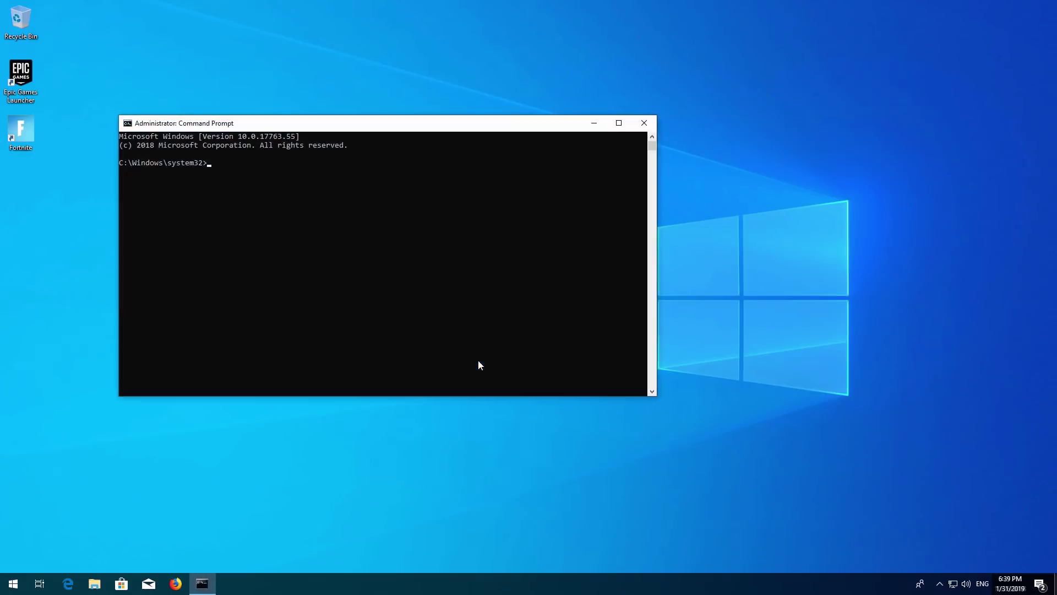
{"action": "left_click_drag", "start_coordinate": [377, 131], "coordinate": [537, 151]}
Step: Reset the TCP/IP stack with the command netsh int ip reset C:\resetlog.txt
{"action": "type", "text": "net"}
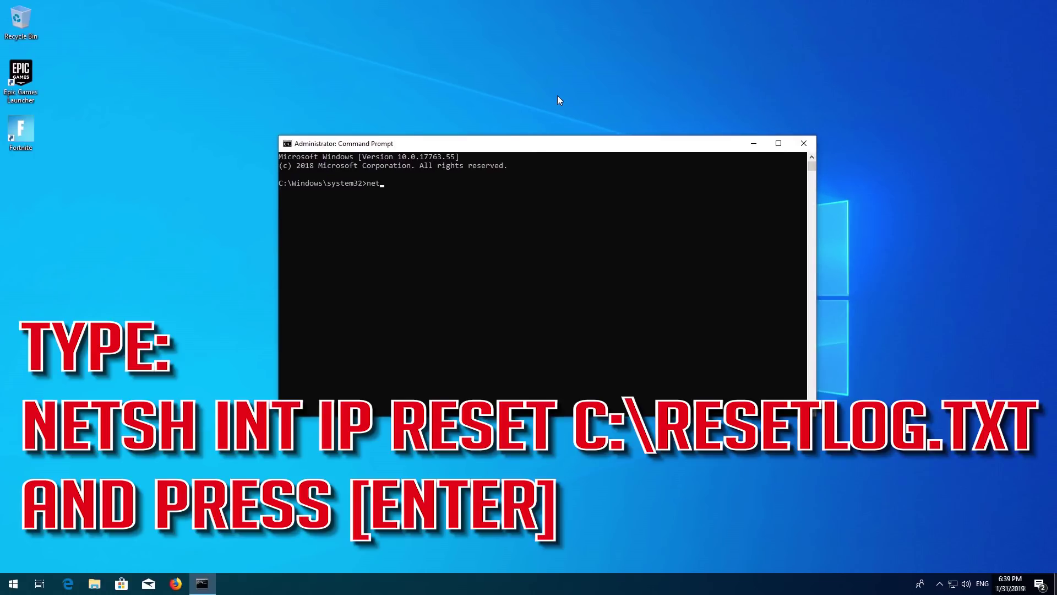
{"action": "type", "text": "sh int ip reset C:\\resetlog.txt"}
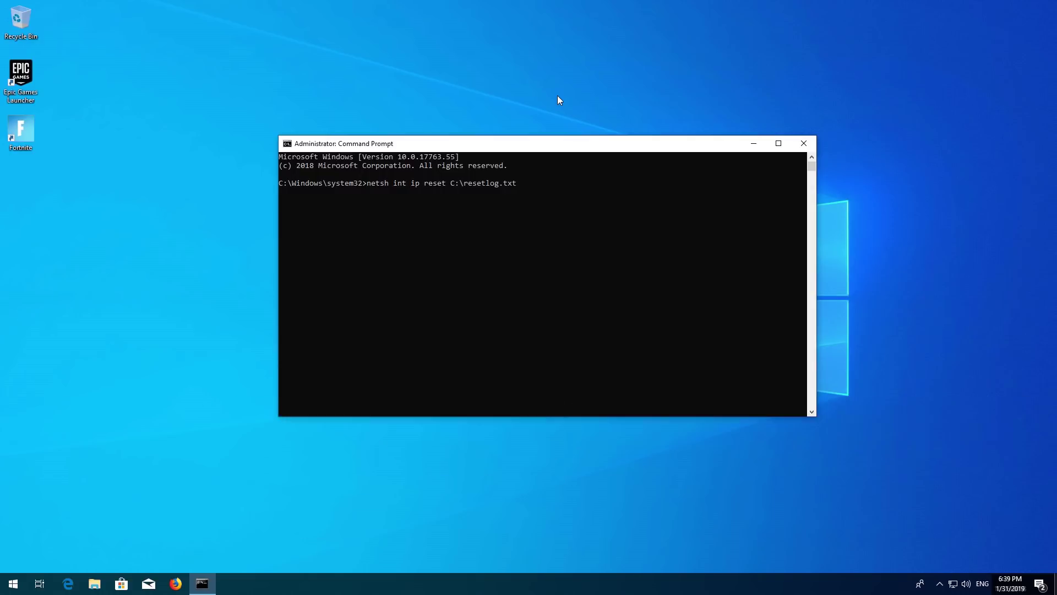
{"action": "key", "text": "Return"}
Step: Reset the Winsock catalog with the command netsh winsock reset
{"action": "type", "text": "net"}
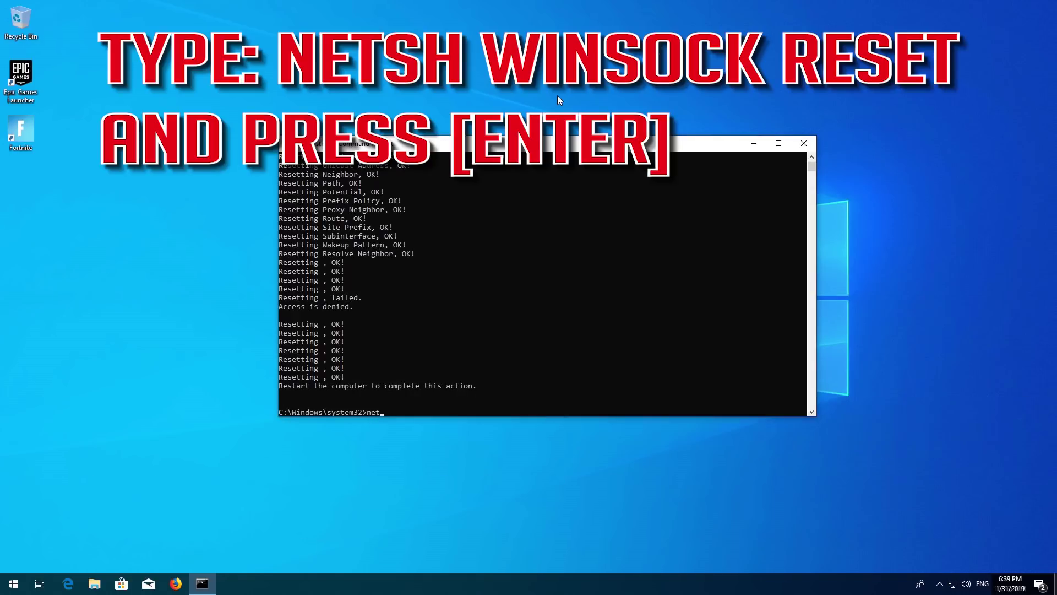
{"action": "type", "text": "sh winsock reset"}
{"action": "key", "text": "Return"}
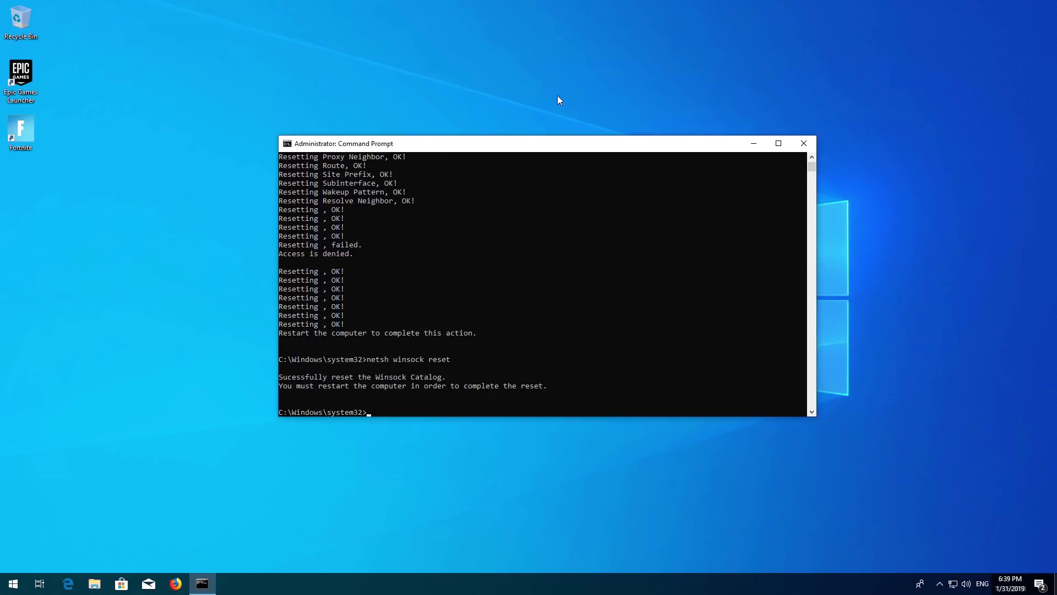
Step: Flush the DNS cache with ipconfig /flushdns and close the console with exit
{"action": "type", "text": "ip"}
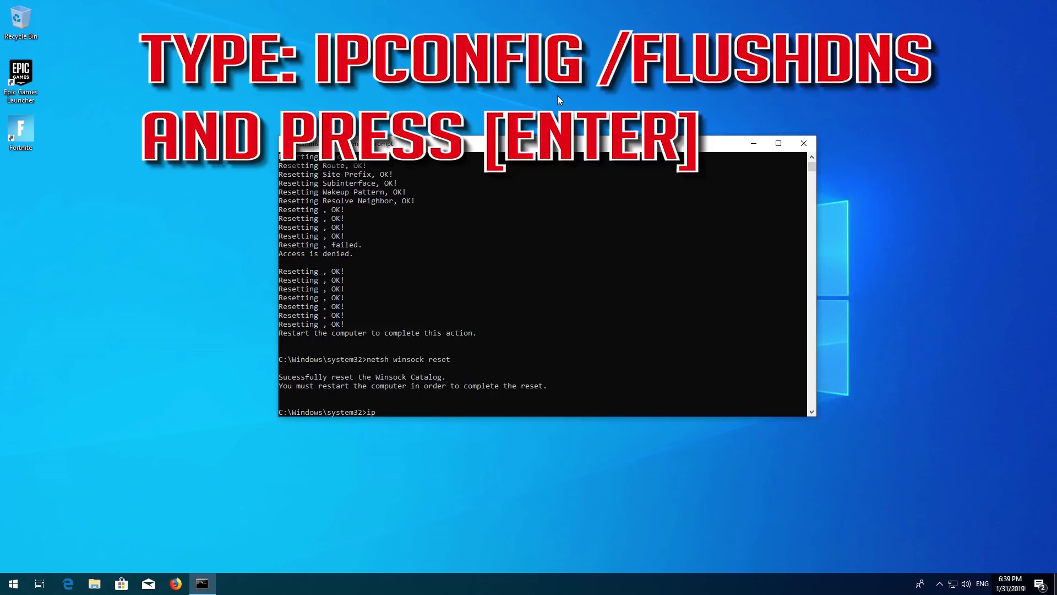
{"action": "type", "text": "config /flushdns"}
{"action": "key", "text": "Return"}
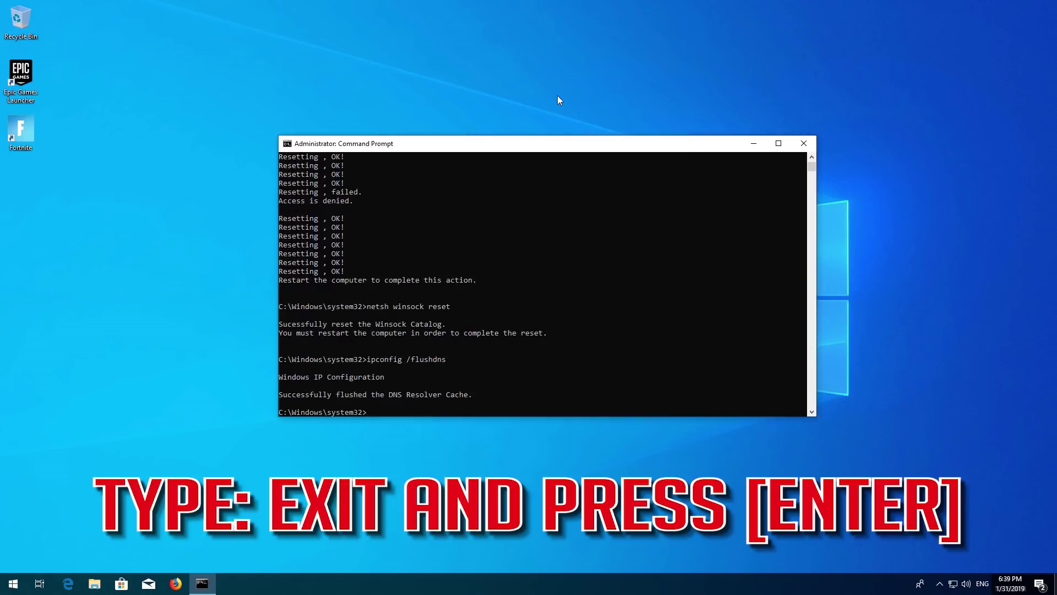
{"action": "type", "text": "exit"}
{"action": "key", "text": "Return"}
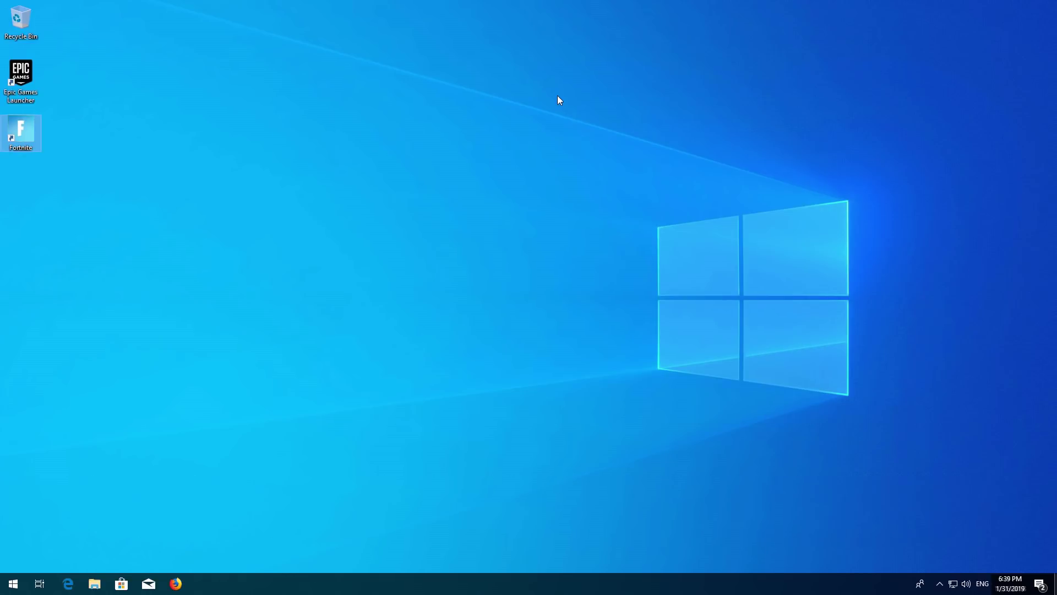